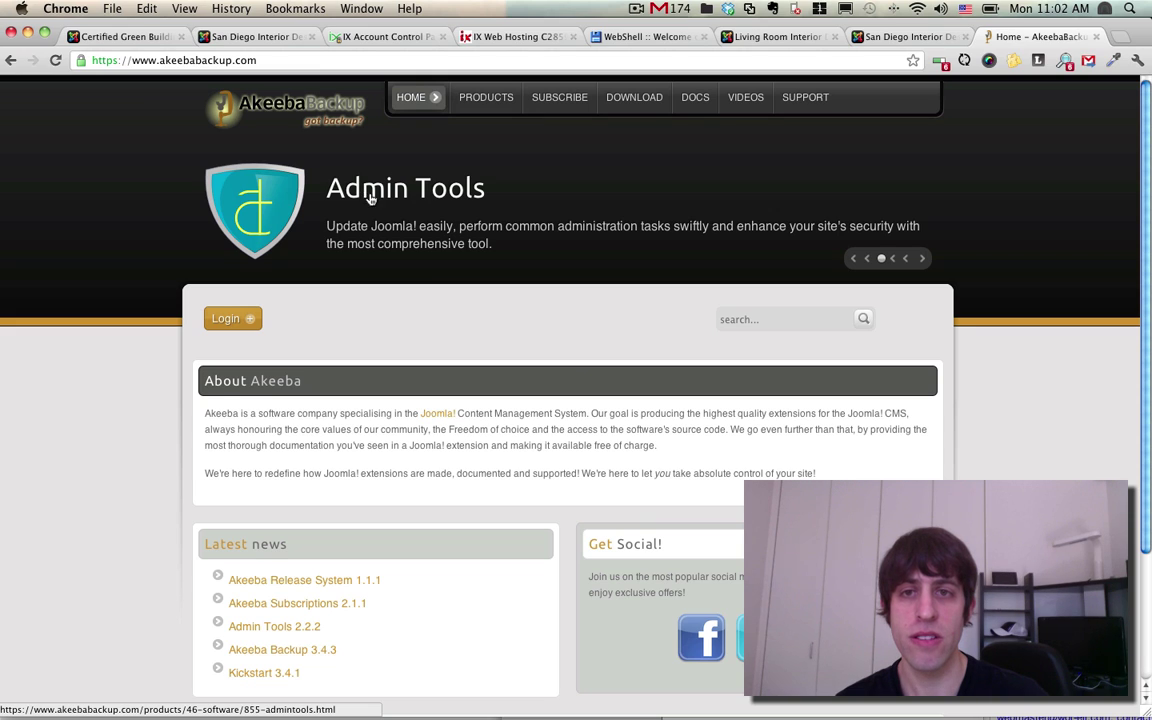
Open the Admin Tools product page, scroll past its features and go to its download page
left_click(377, 206)
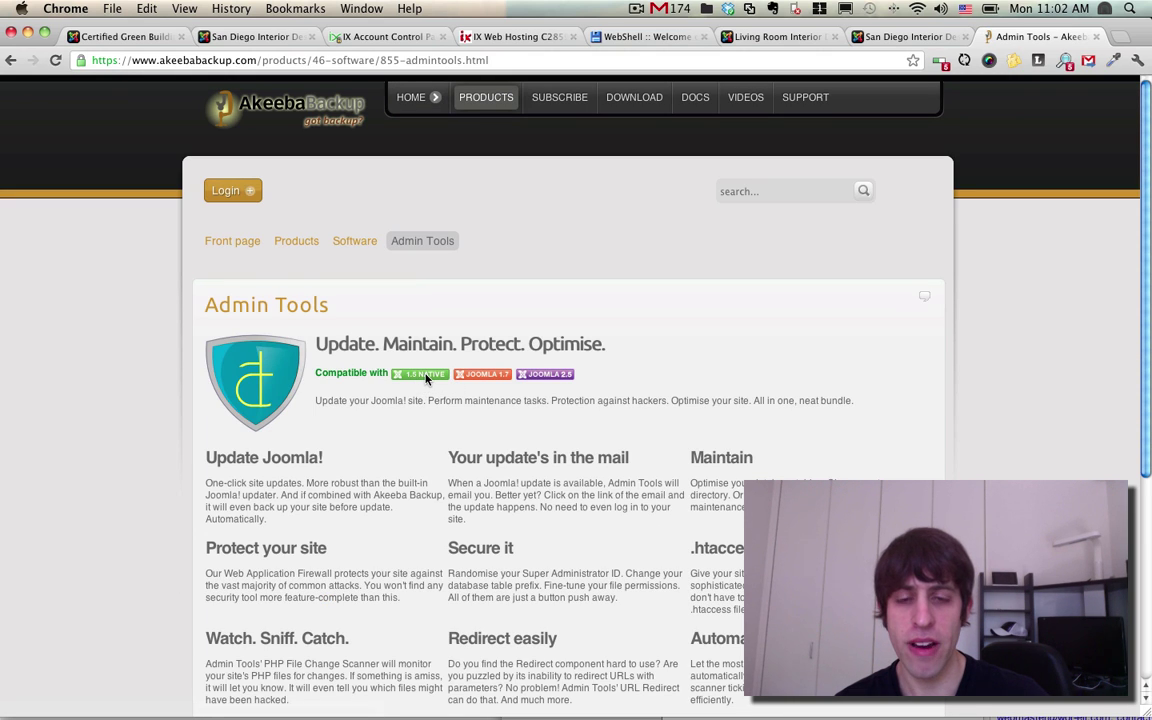
scroll(425, 377, "down", 1)
scroll(406, 357, "down", 5)
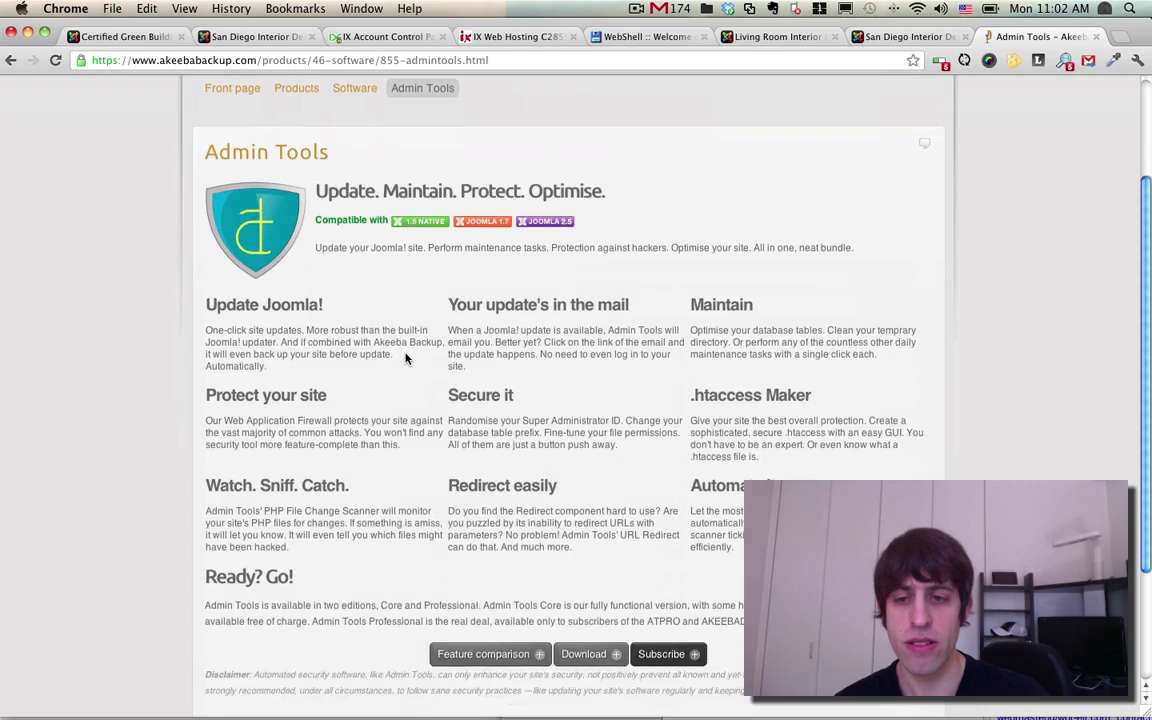
left_click(613, 485)
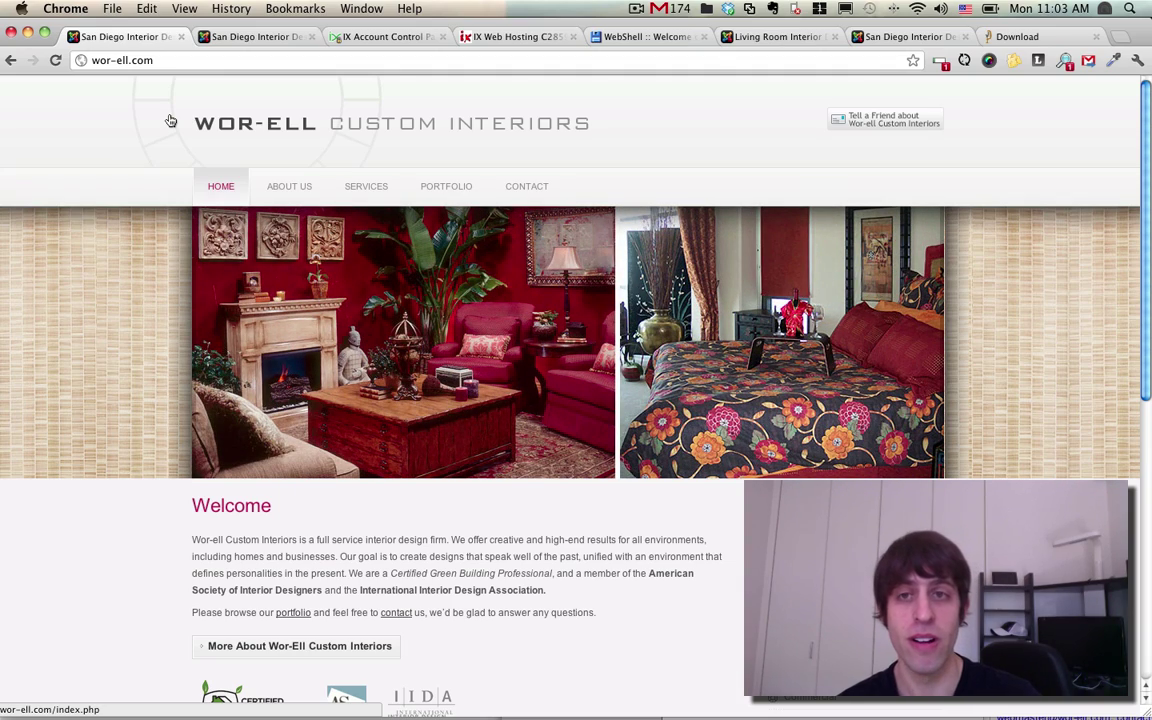
Browse the About Us, Services, Contact and Portfolio pages, then view the Living Room gallery
left_click(307, 186)
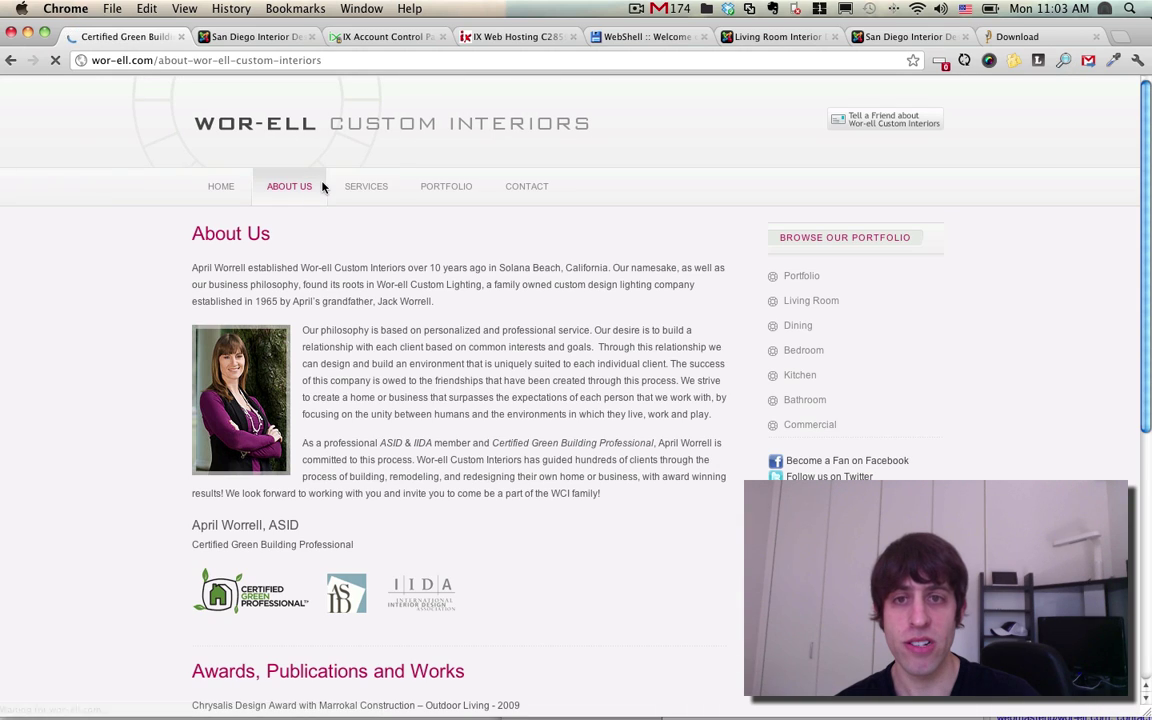
left_click(354, 186)
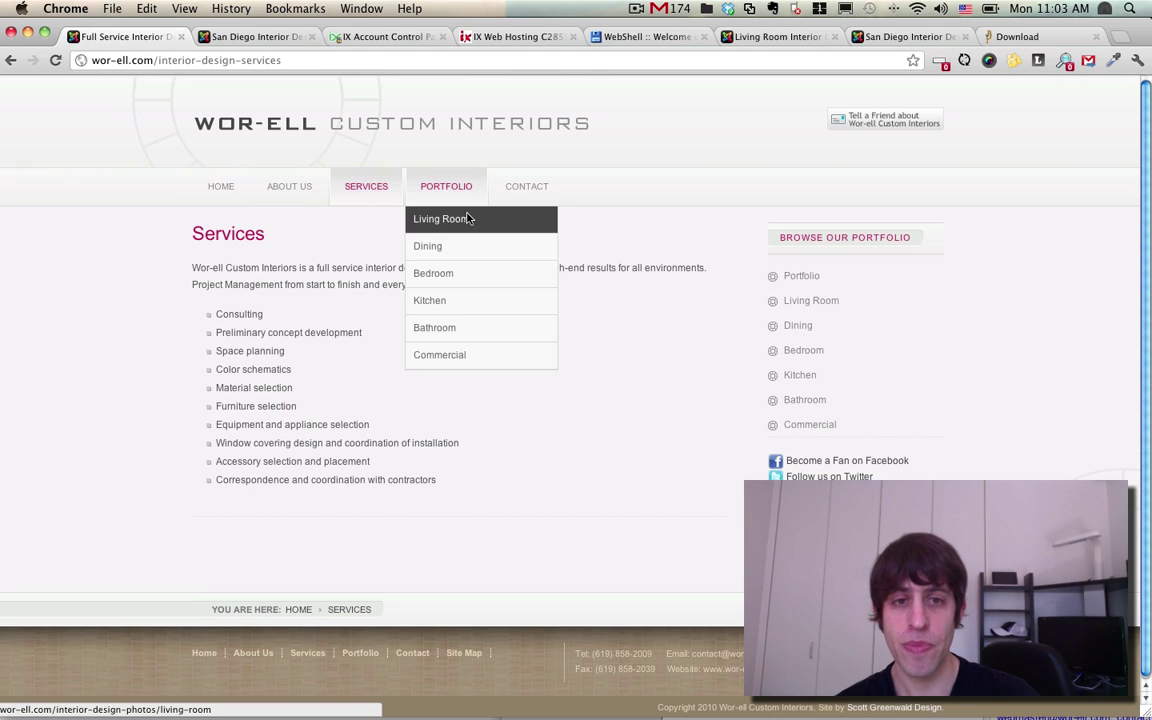
left_click(519, 187)
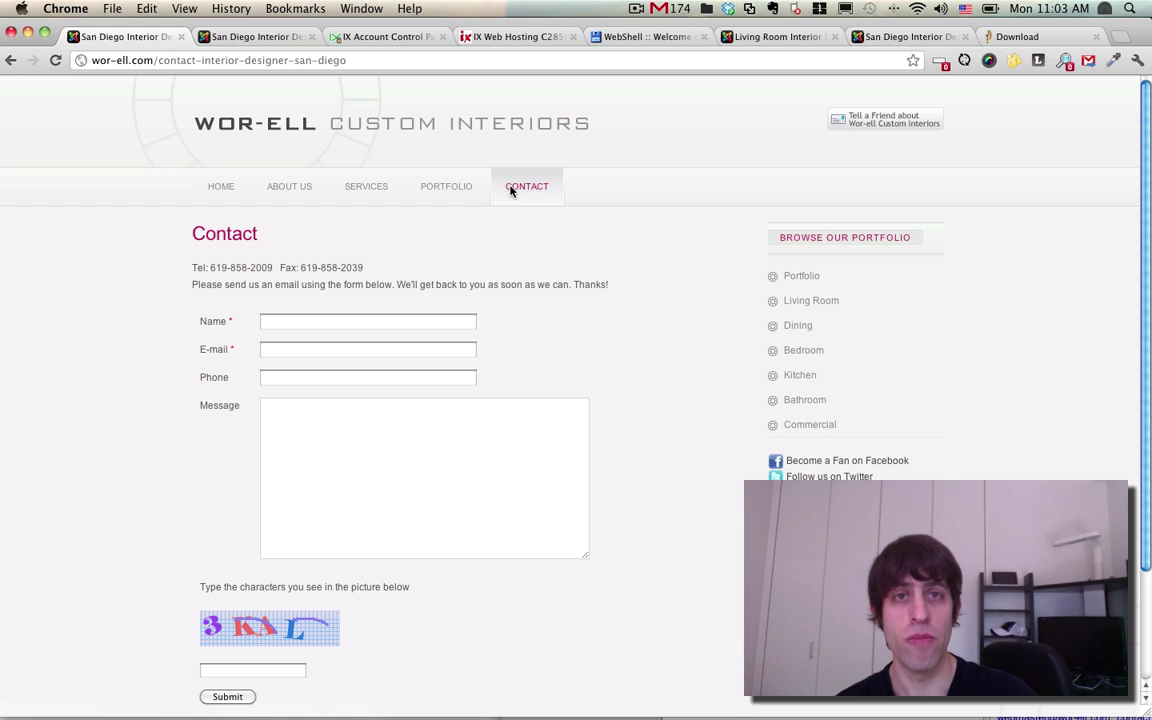
left_click(468, 190)
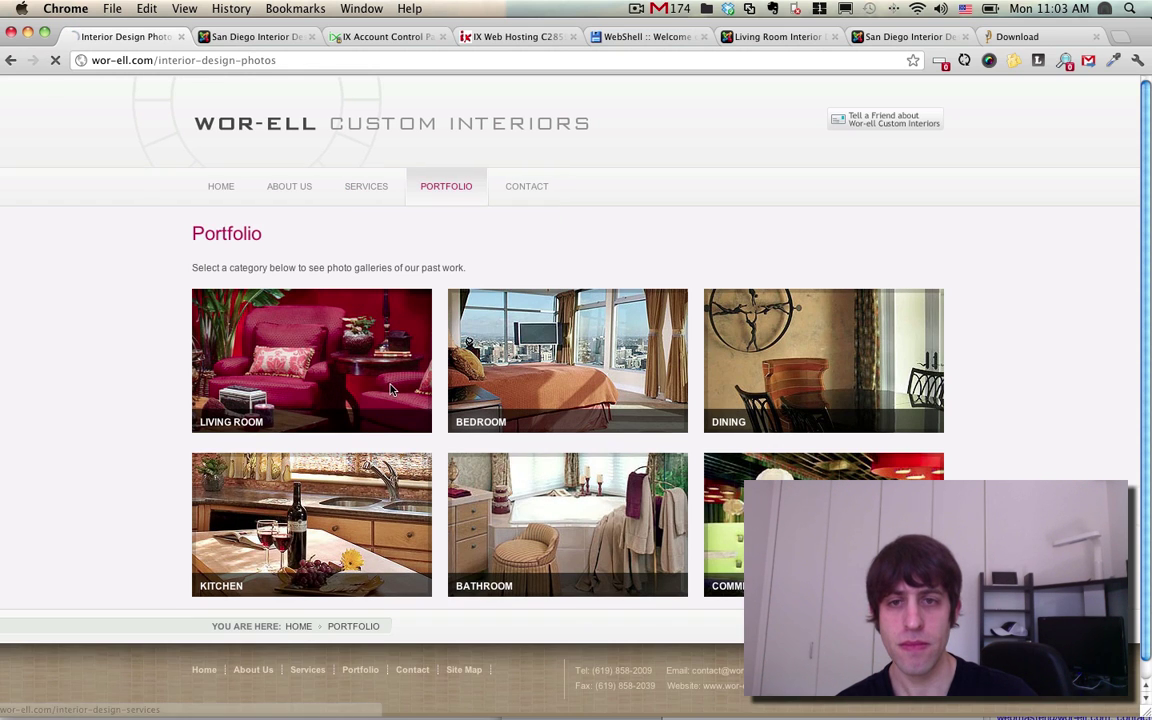
left_click(234, 424)
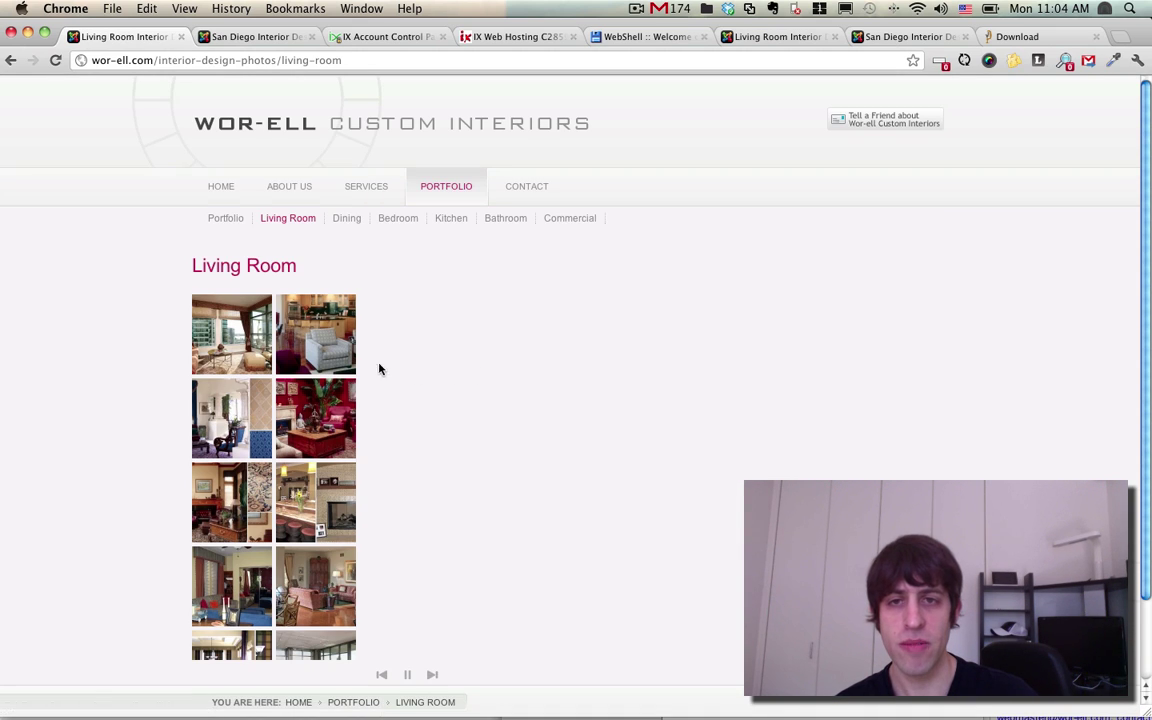
scroll(379, 370, "down", 3)
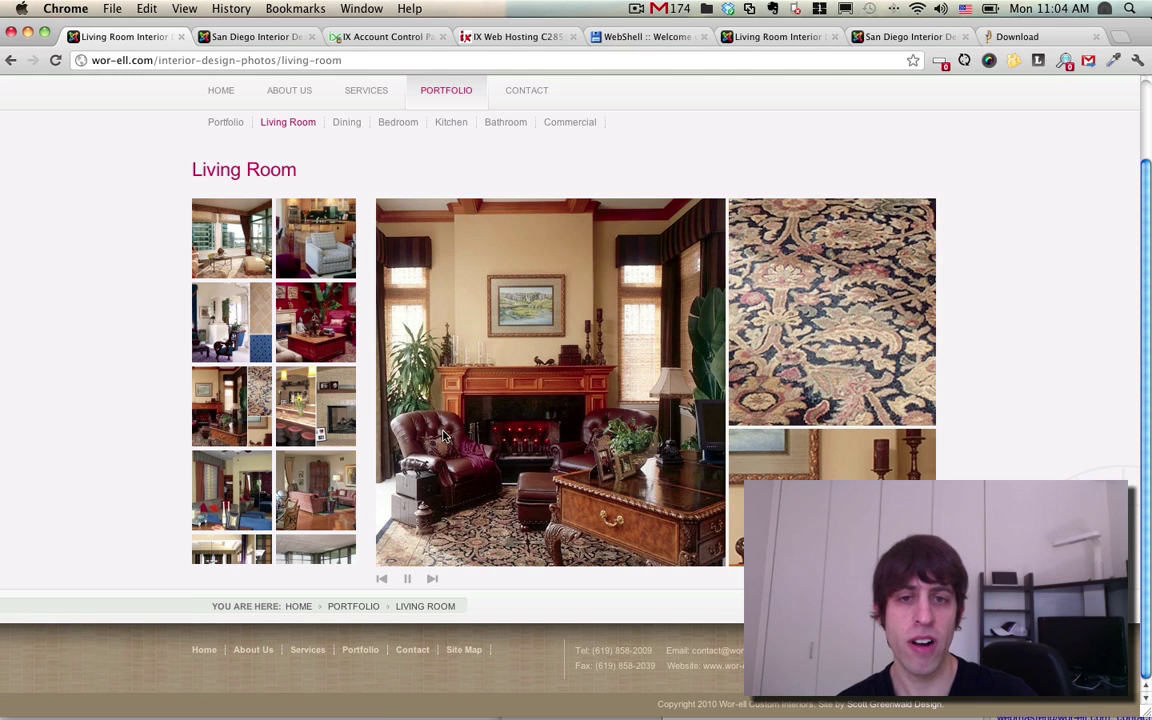
Switch to the Joomla administrator and open the Extensions install page
left_click(256, 37)
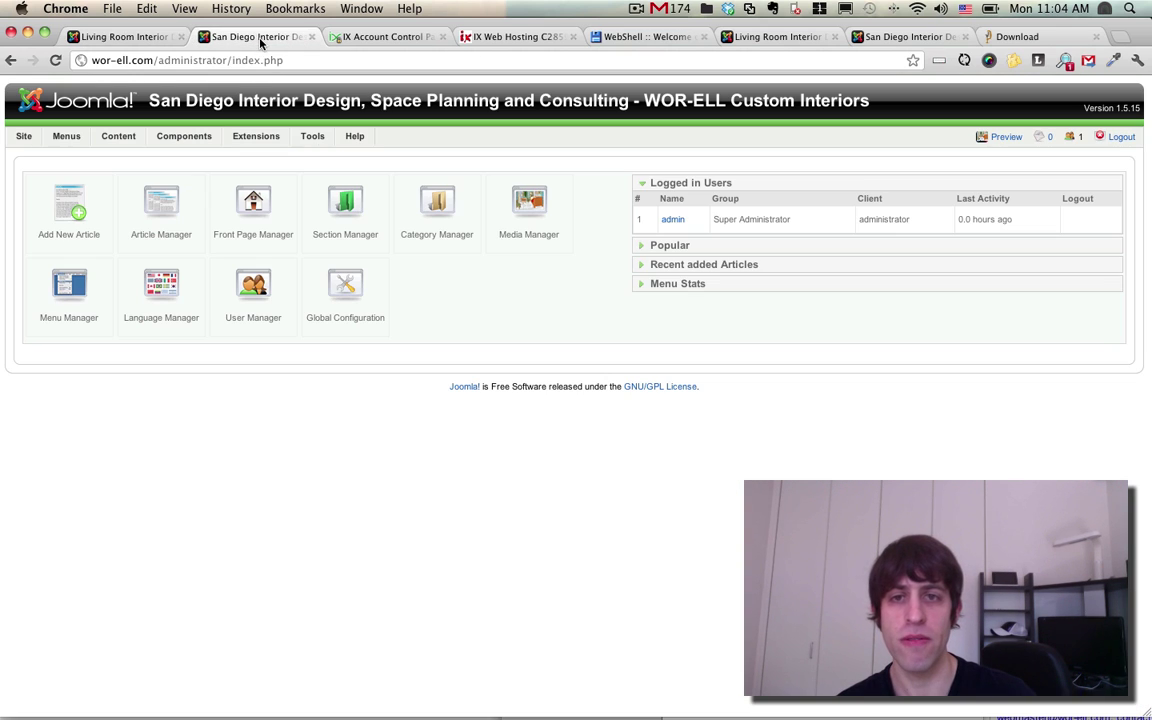
mouse_move(370, 147)
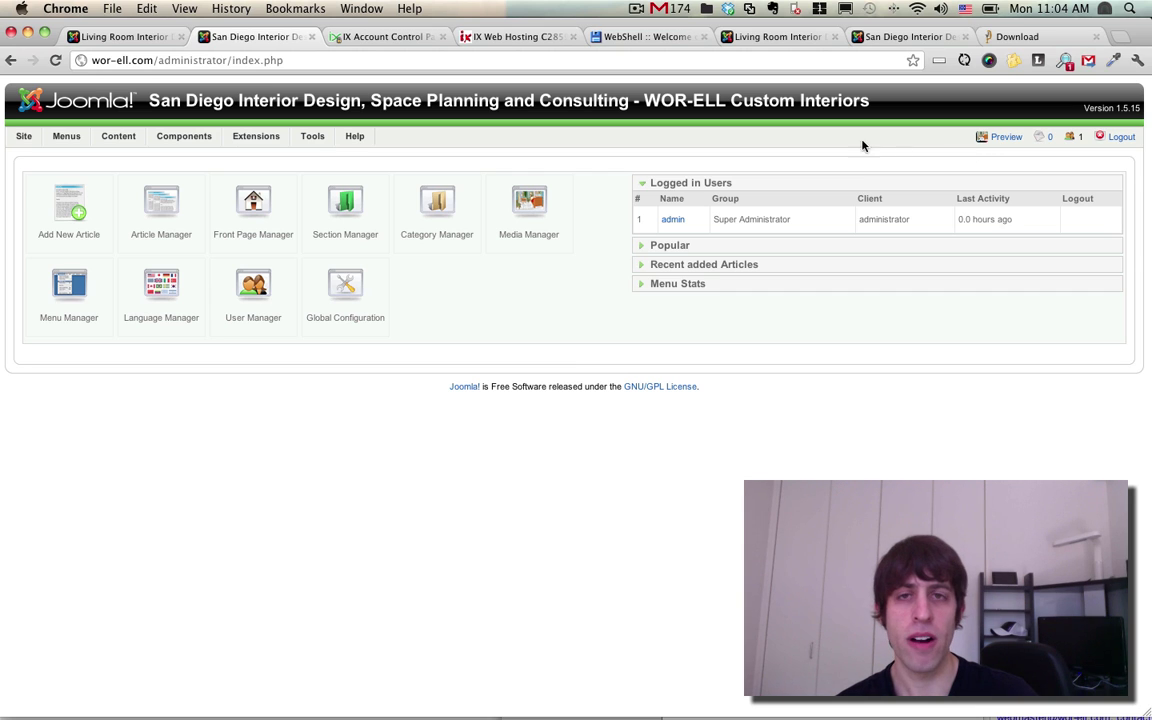
mouse_move(190, 140)
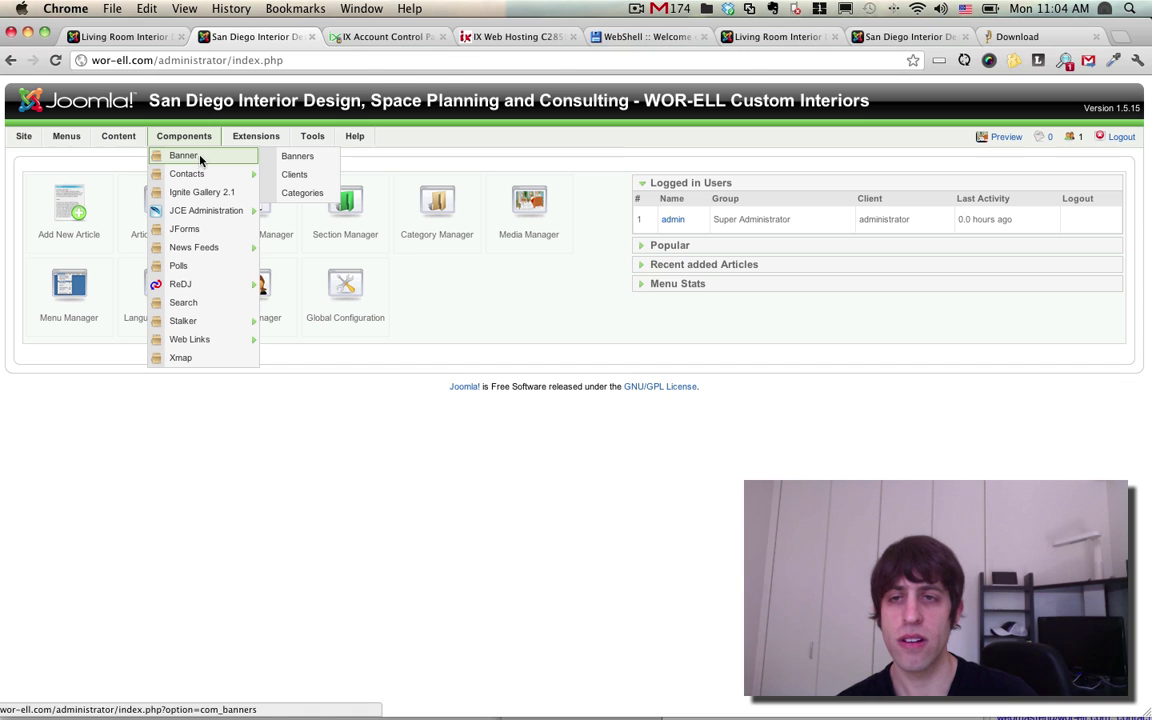
mouse_move(256, 138)
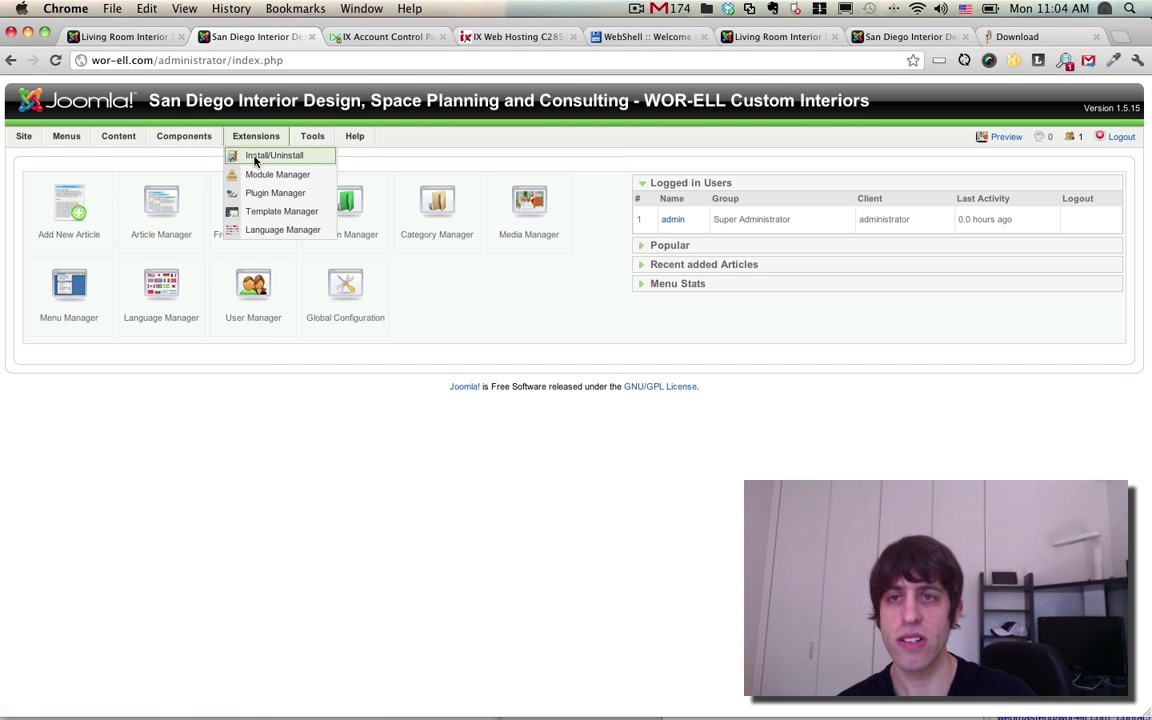
left_click(256, 165)
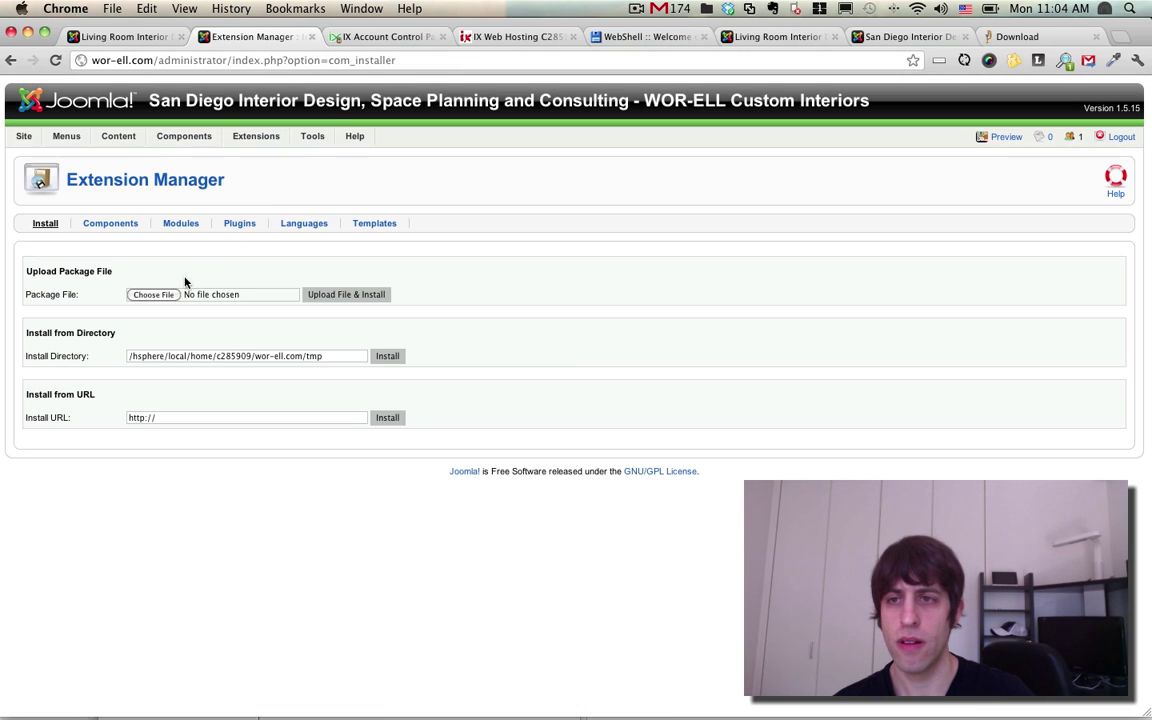
Upload and install the com_admintools-2.2.2-core.zip package
left_click(153, 294)
left_click(236, 421)
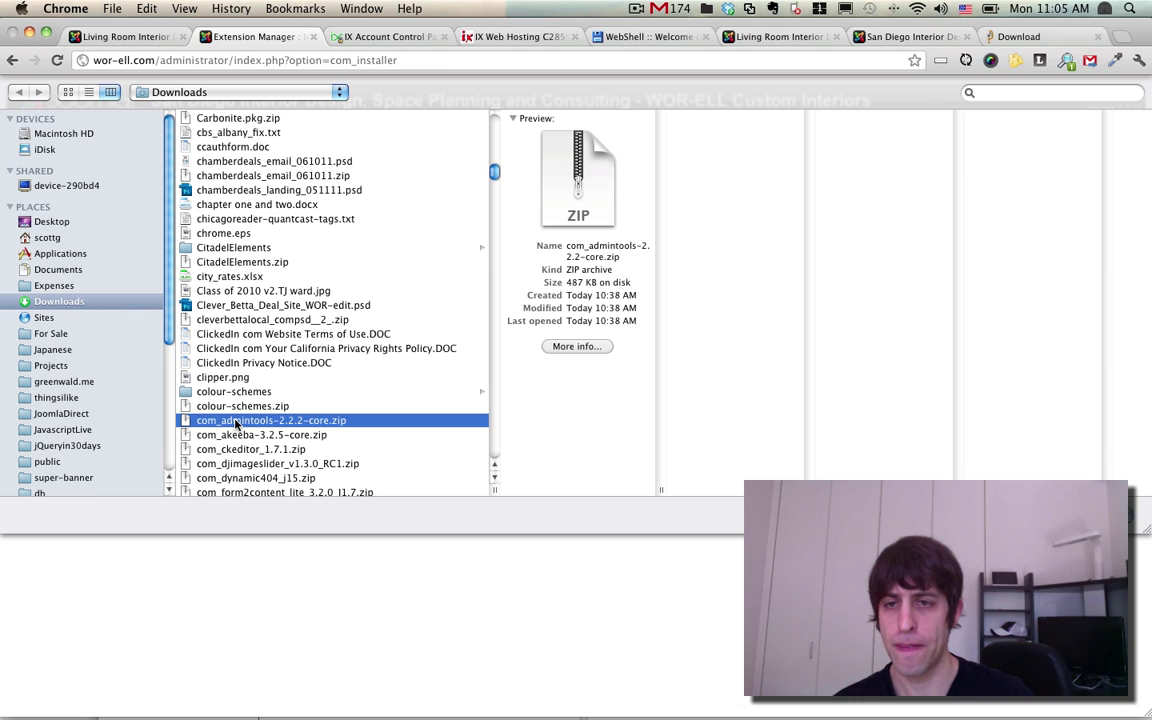
key("Return")
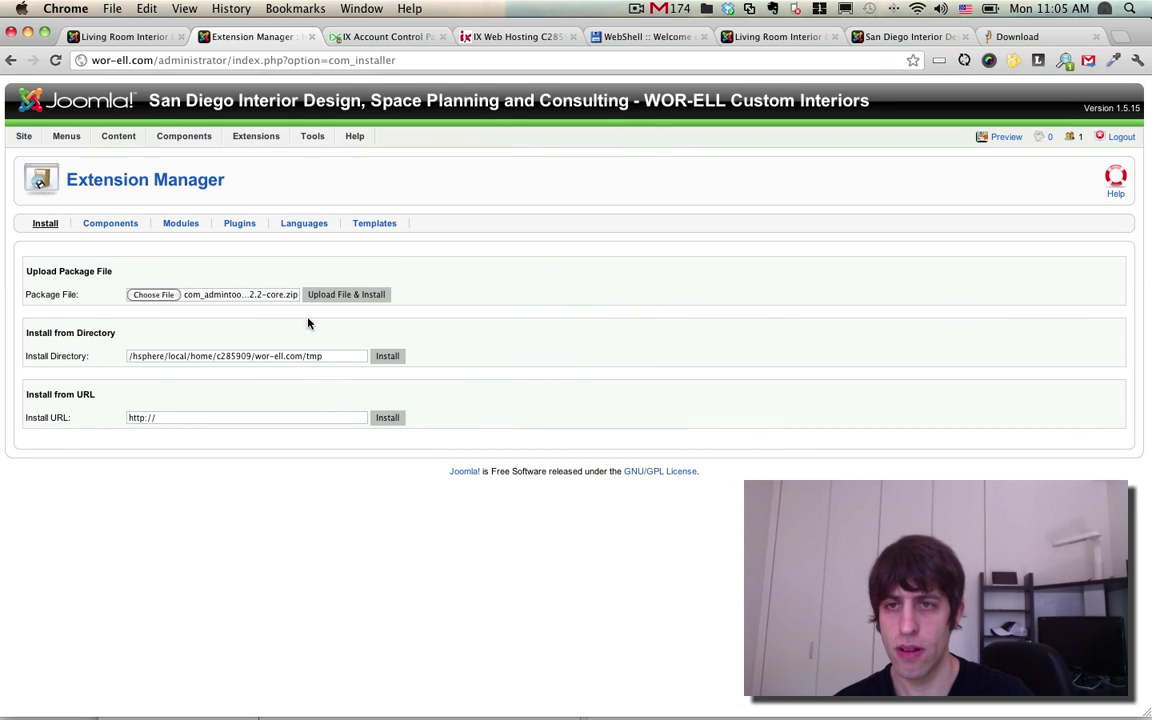
left_click(314, 301)
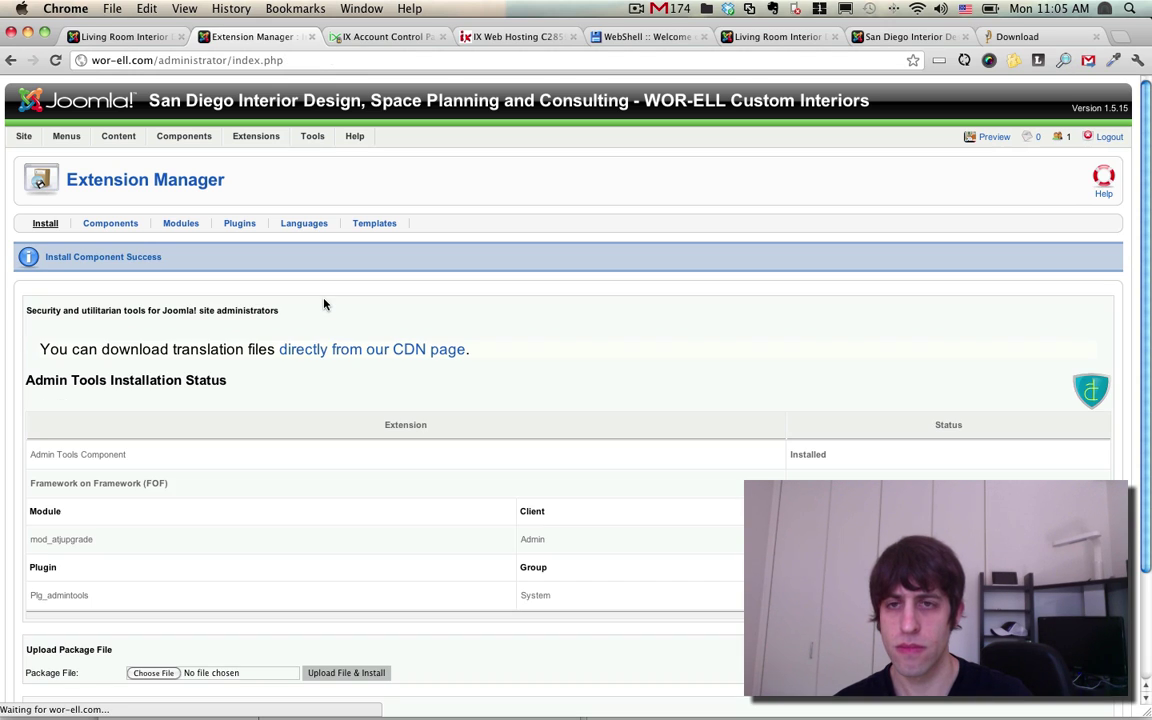
scroll(314, 307, "down", 1)
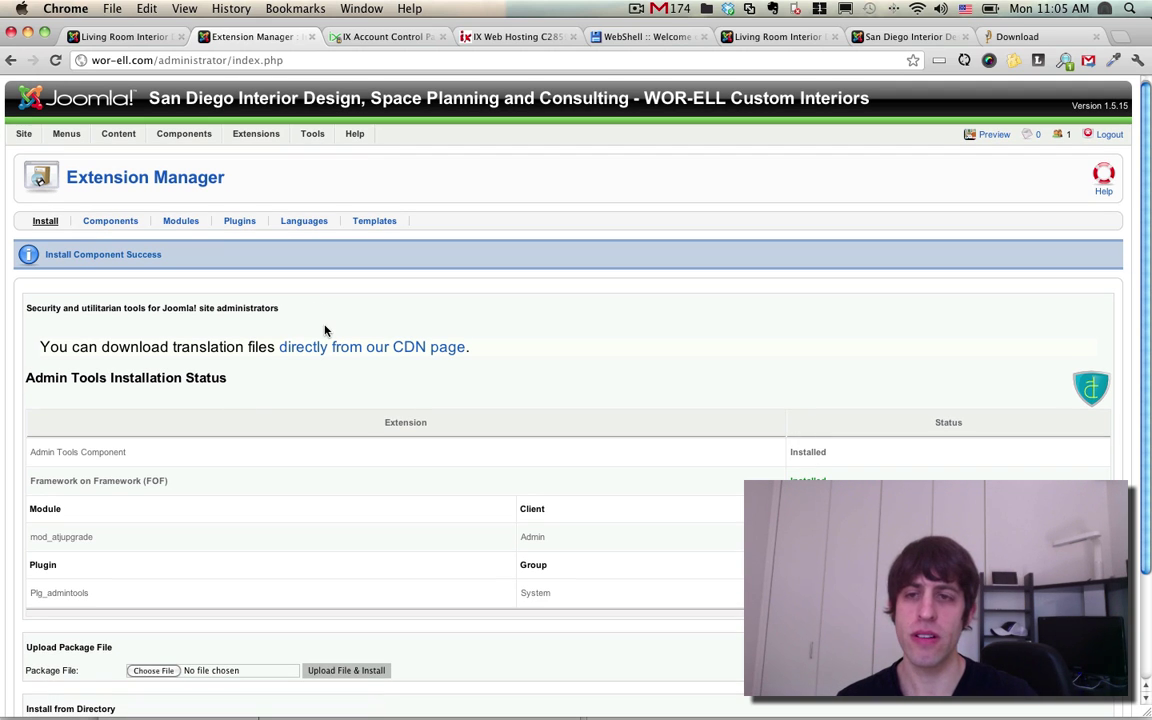
Open Admin Tools from Components and highlight the current 1.5.15 and latest 1.5.25 versions
mouse_move(204, 143)
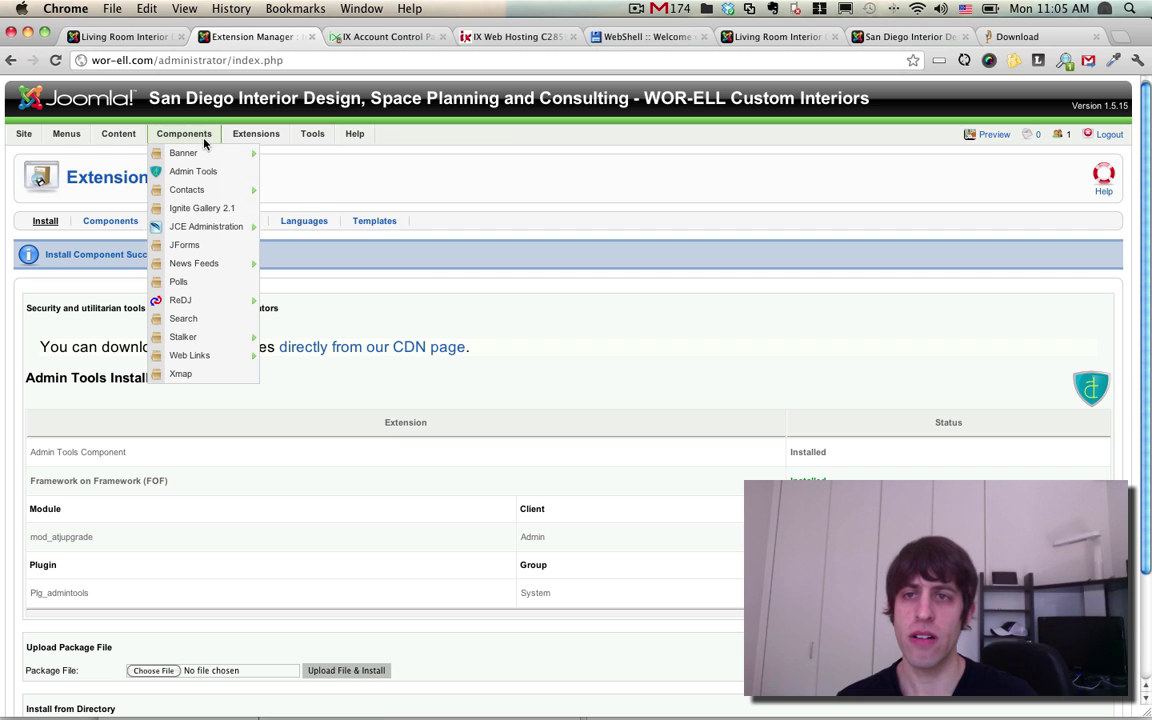
left_click(186, 171)
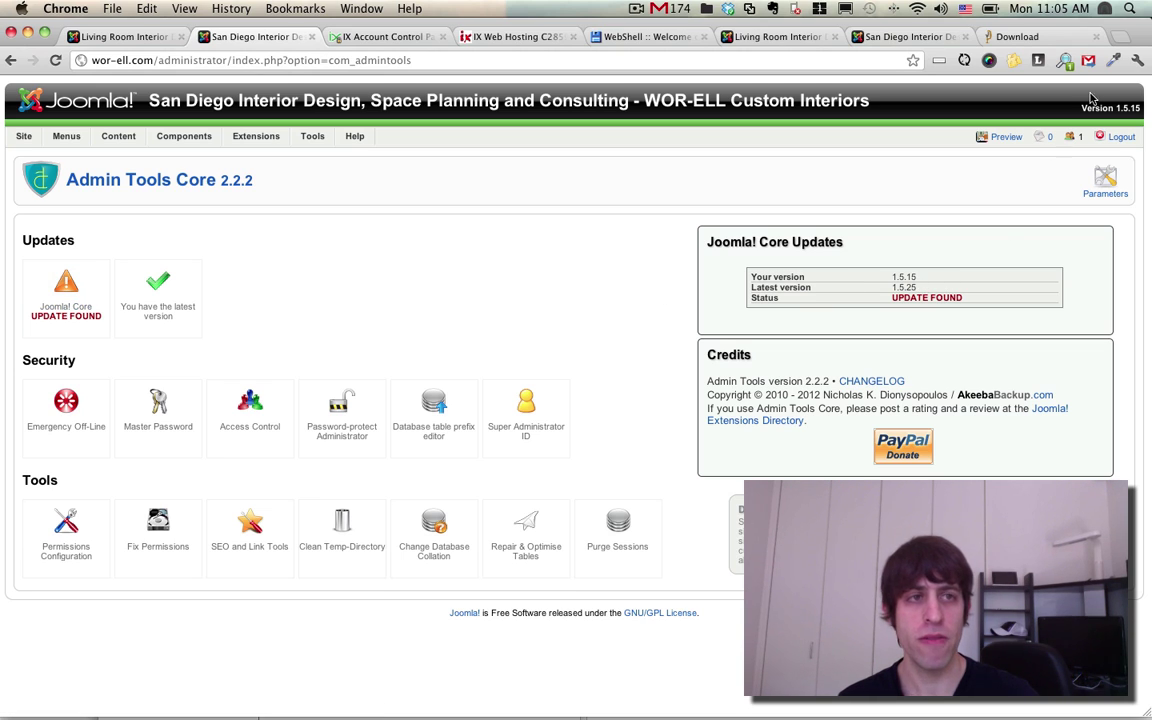
left_click_drag(990, 100, 500, 100)
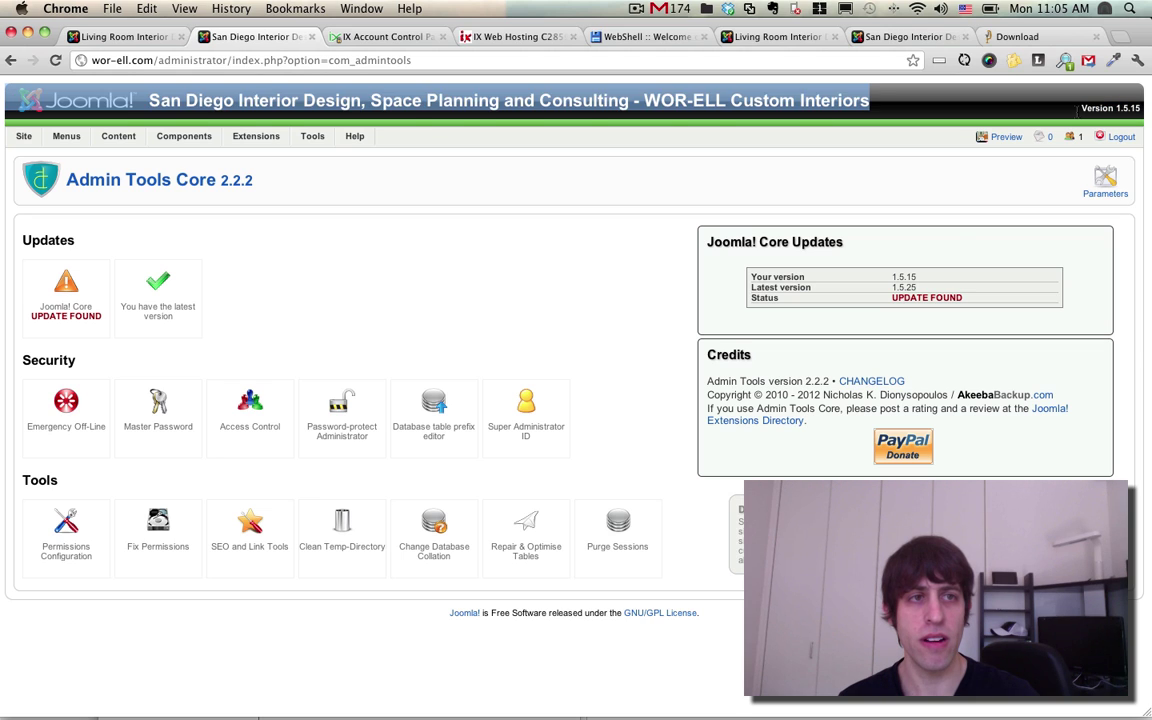
left_click(910, 279)
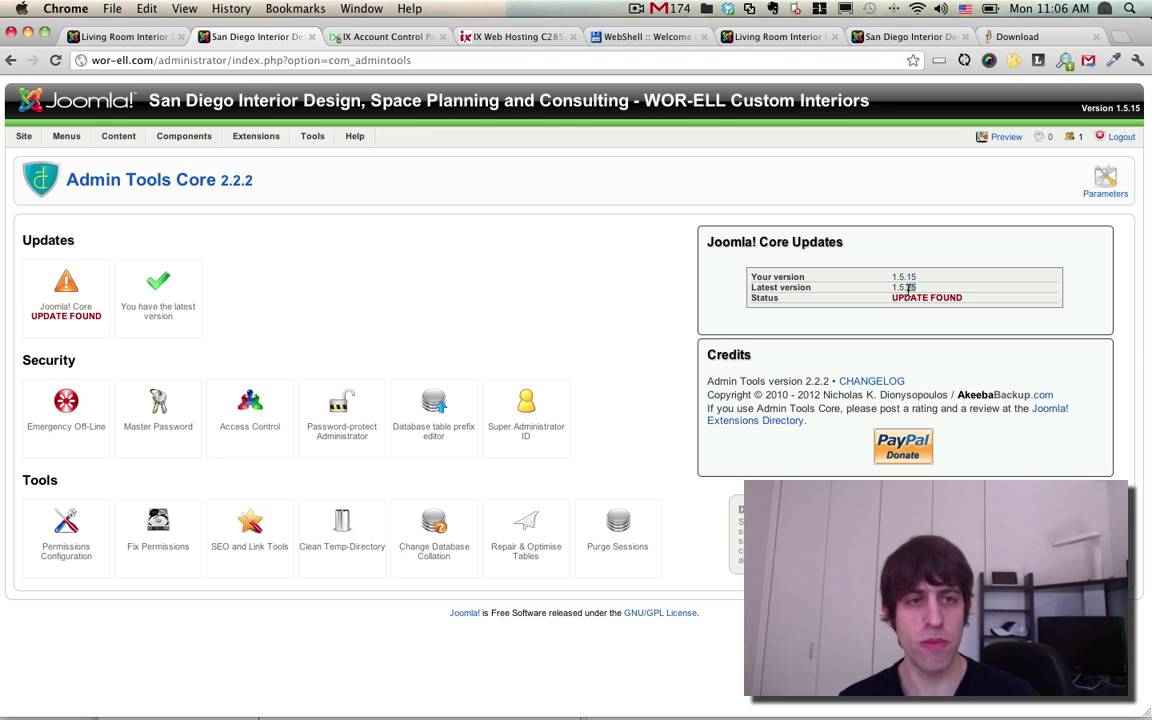
left_click_drag(895, 285, 893, 288)
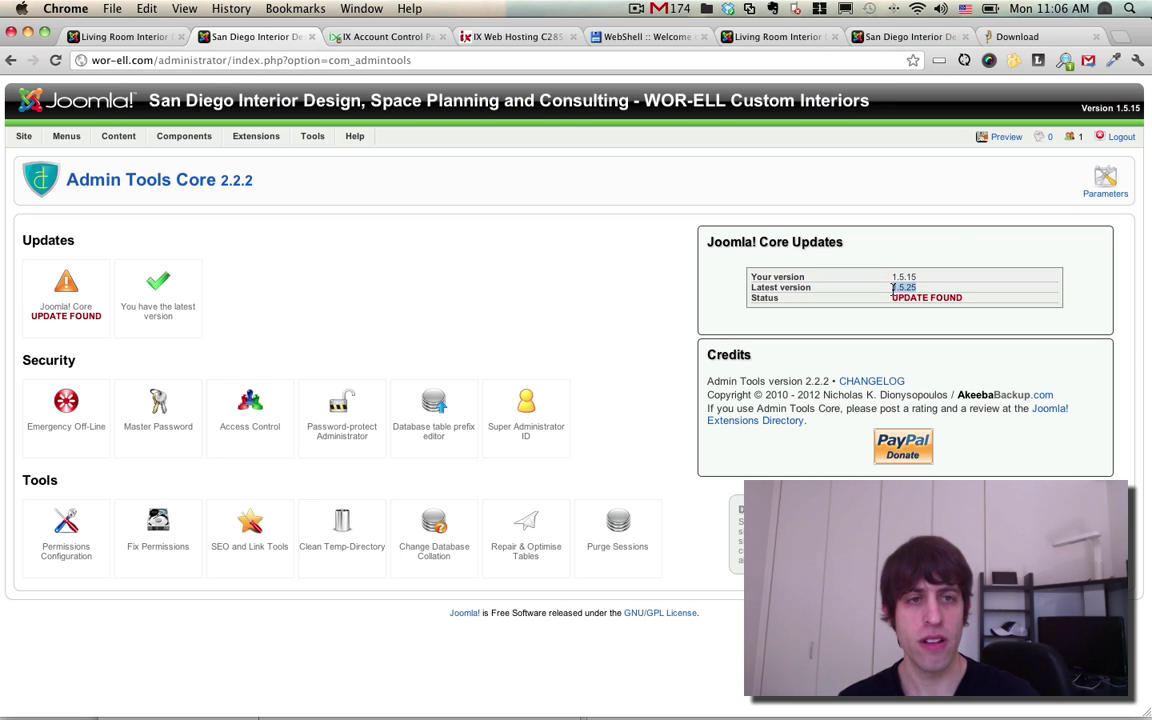
left_click(875, 293)
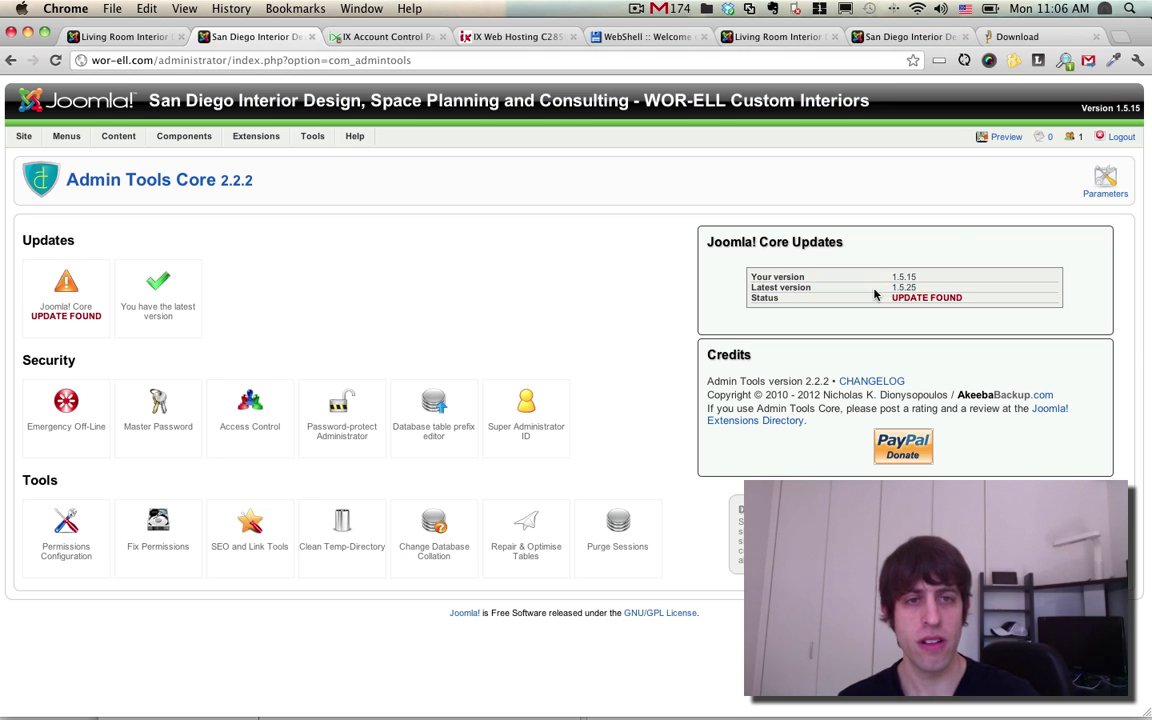
Upgrade the Joomla core to 1.5.25 writing directly to files, then highlight the new version
left_click(61, 311)
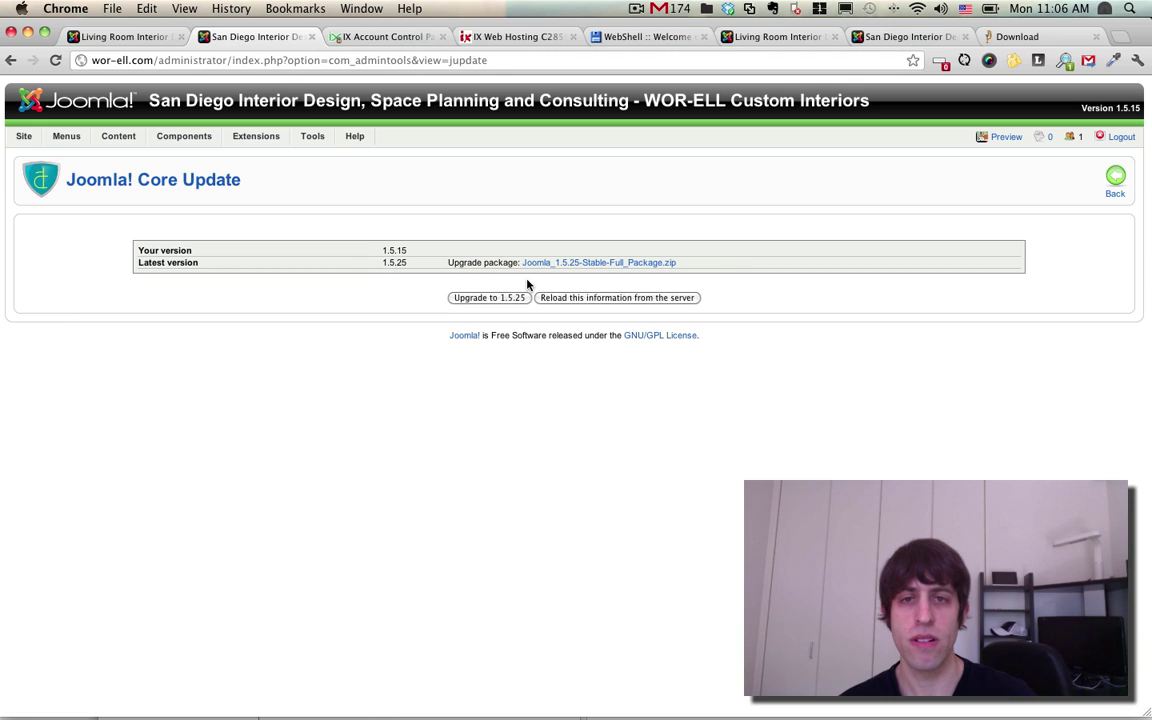
left_click(473, 300)
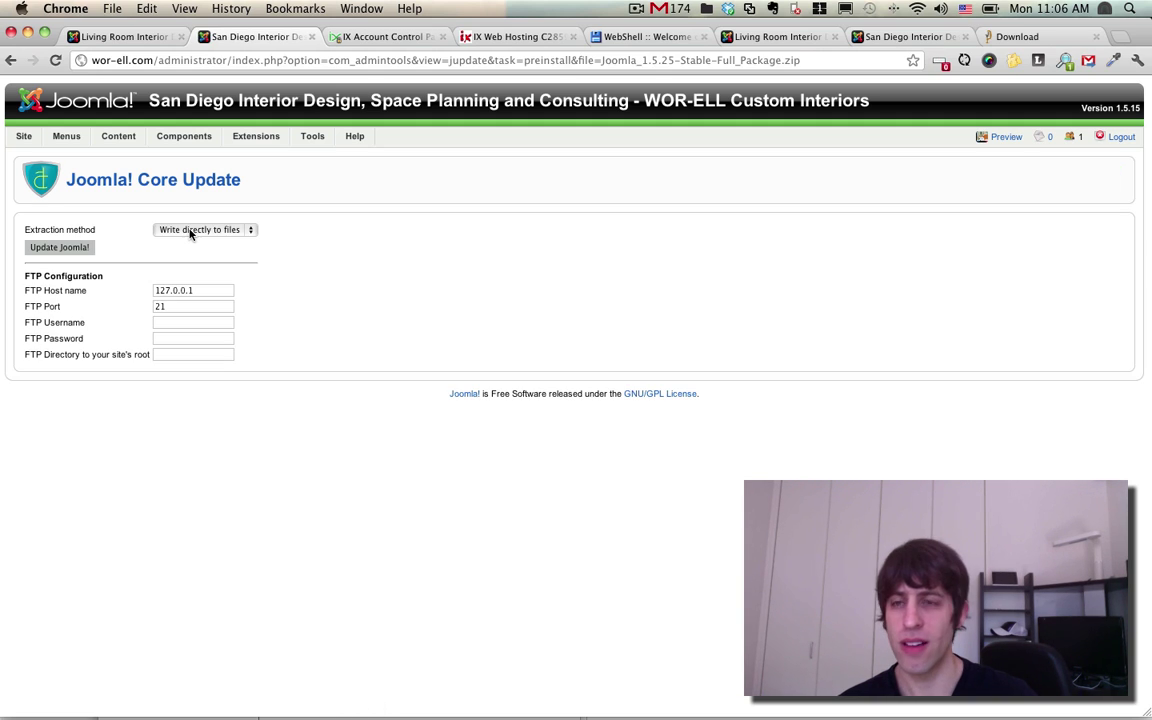
left_click(62, 252)
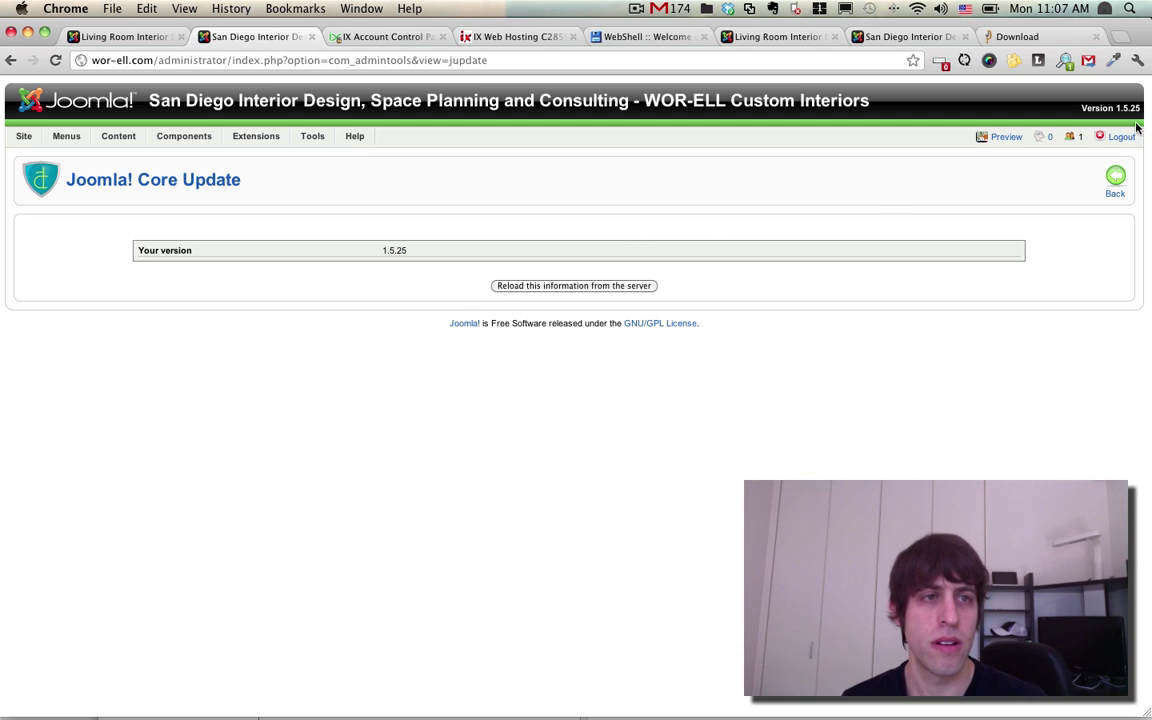
triple_click(976, 100)
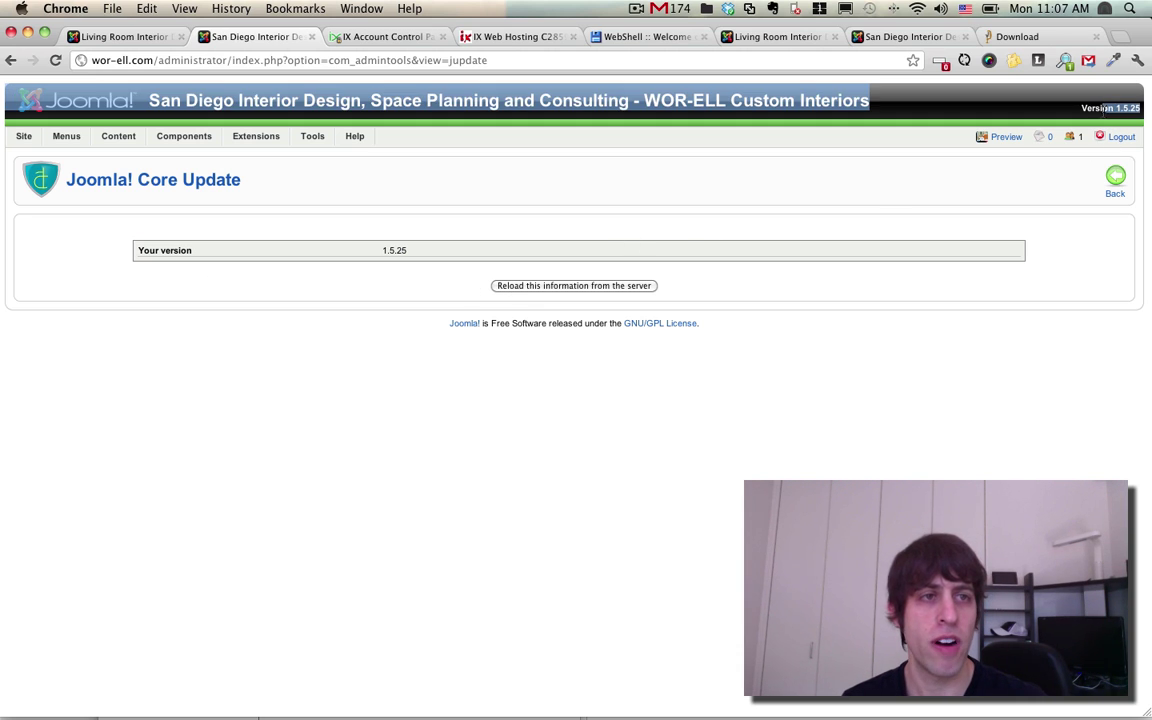
Back on the Wor-ell site, browse Home and About Us, then reopen the Living Room gallery
left_click(125, 37)
left_click(210, 103)
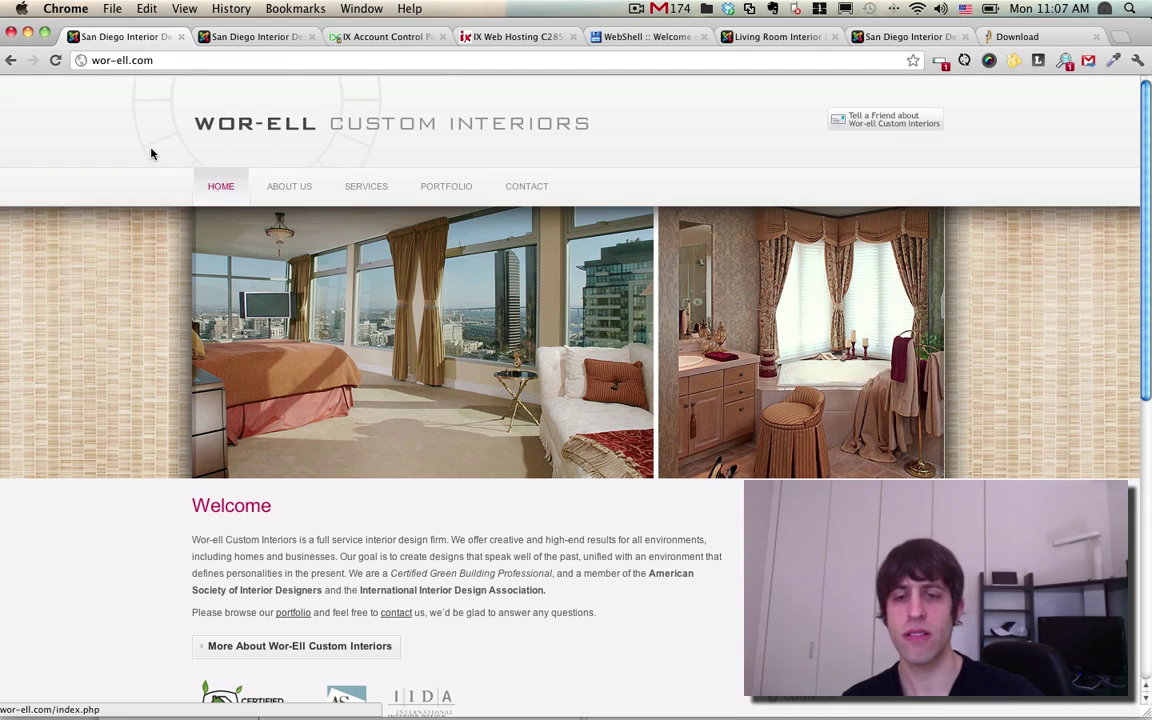
scroll(152, 153, "down", 10)
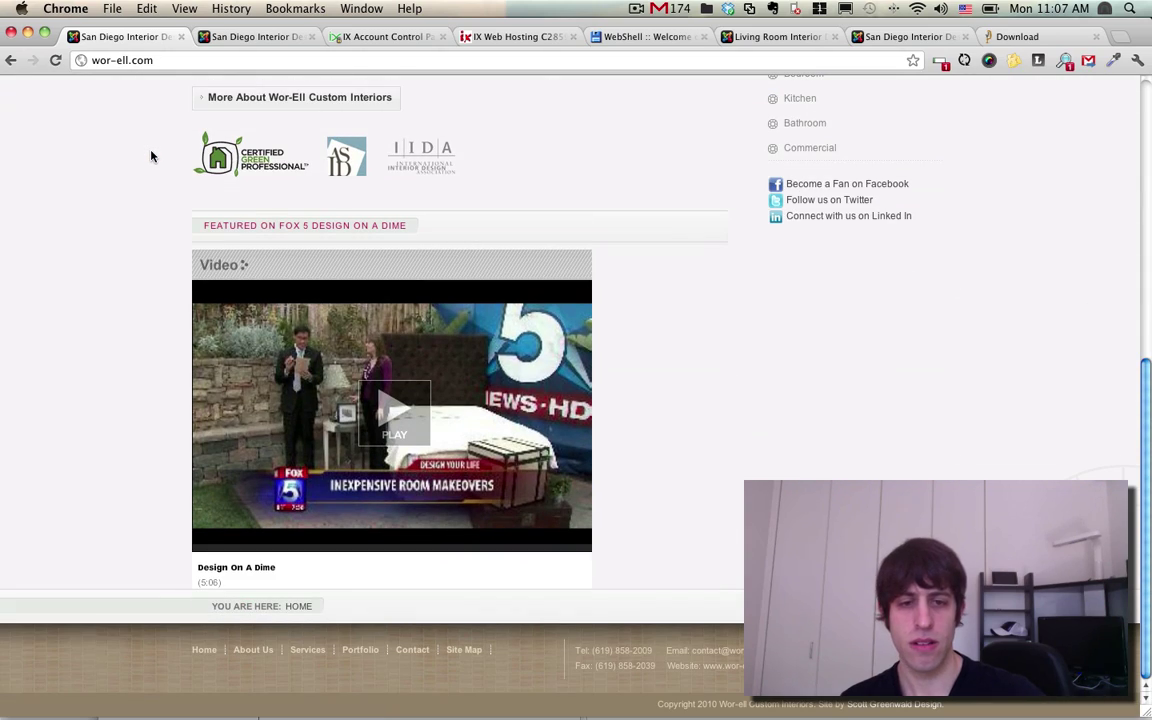
scroll(152, 155, "up", 10)
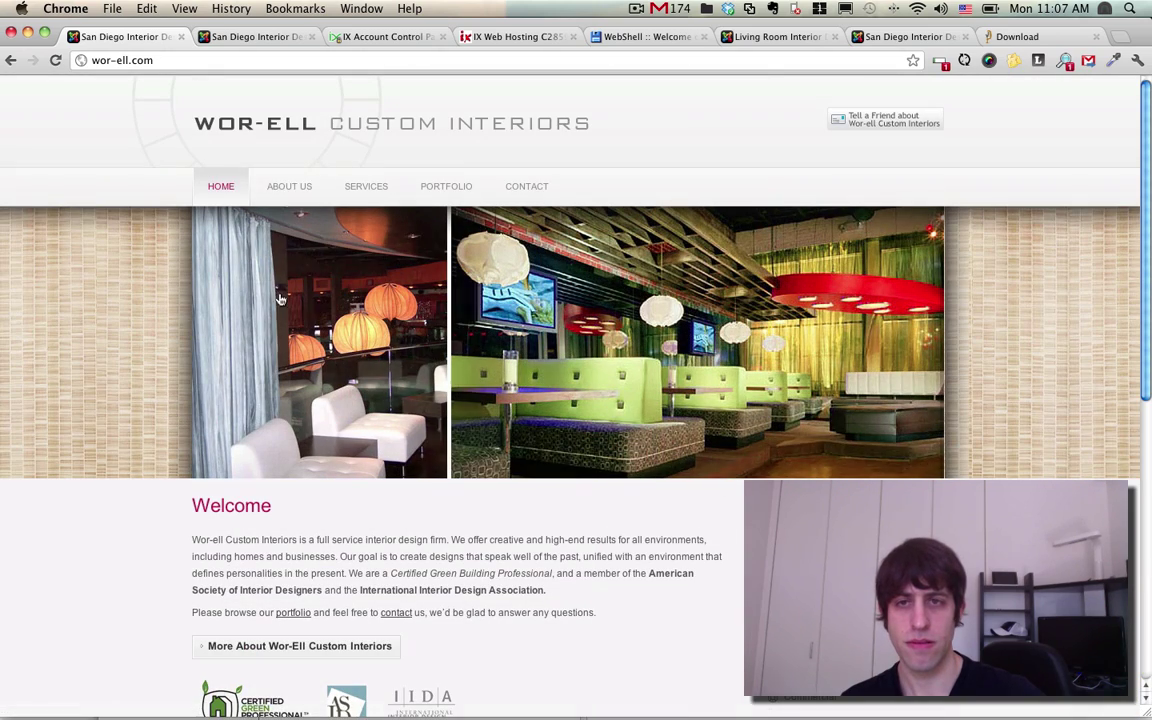
left_click(270, 188)
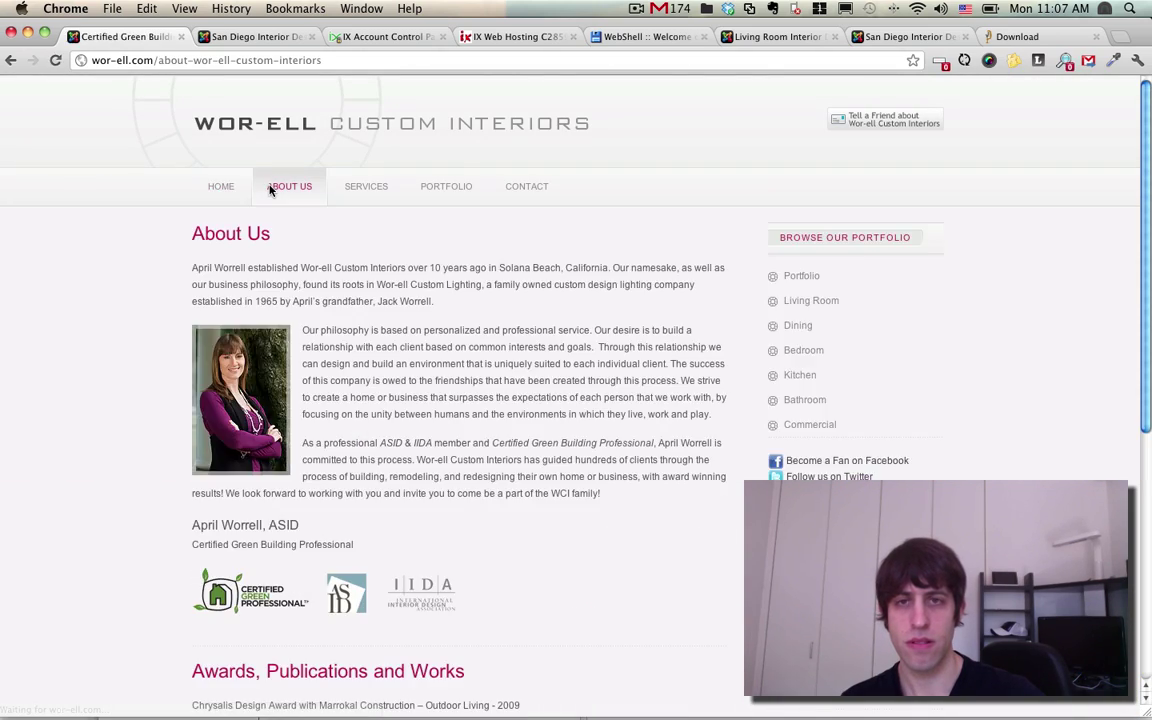
mouse_move(459, 193)
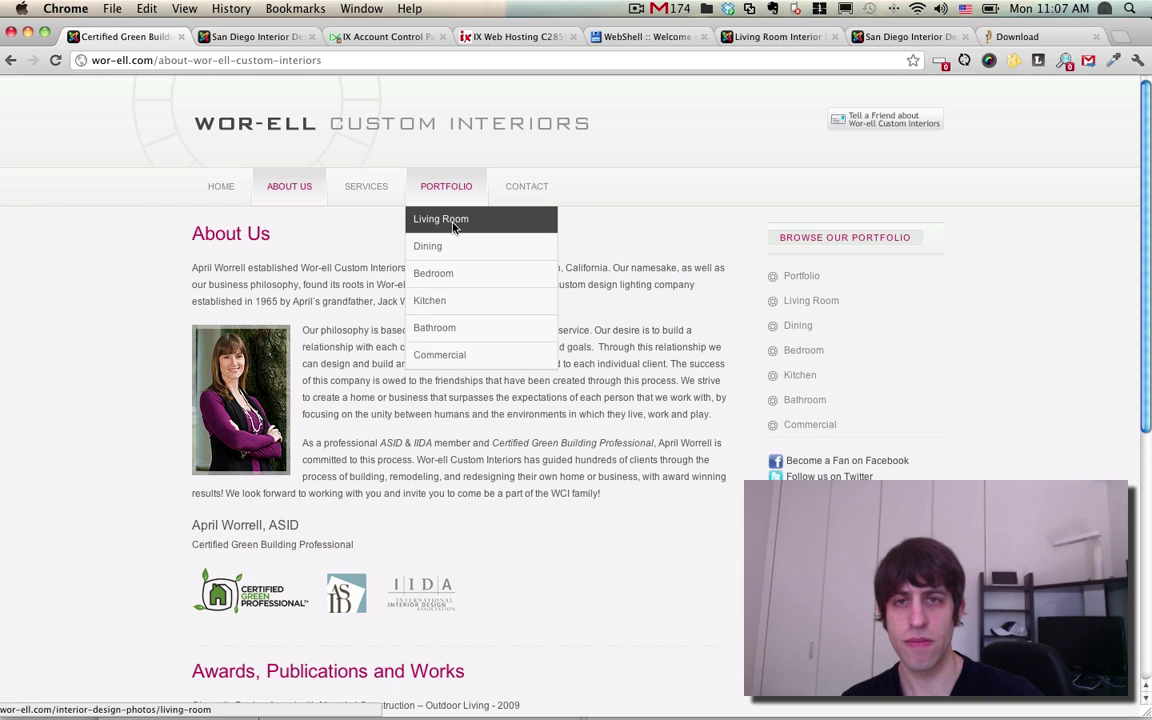
left_click(448, 222)
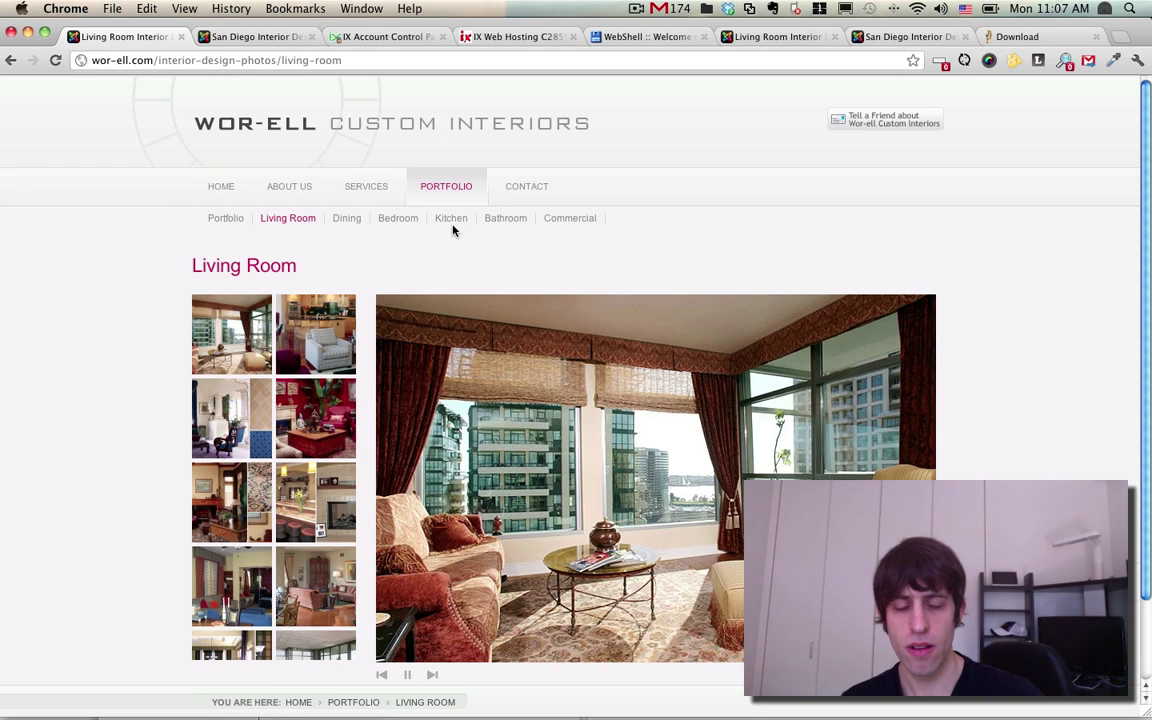